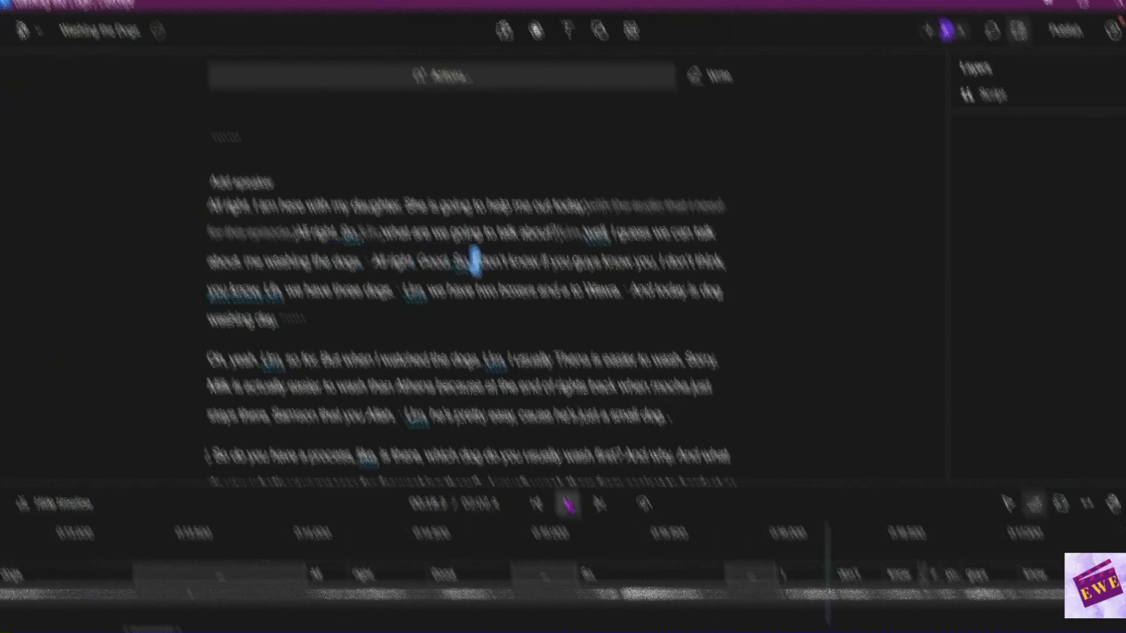
# - Select and delete a word in the opening lines of the script
pyautogui.click(285, 292)
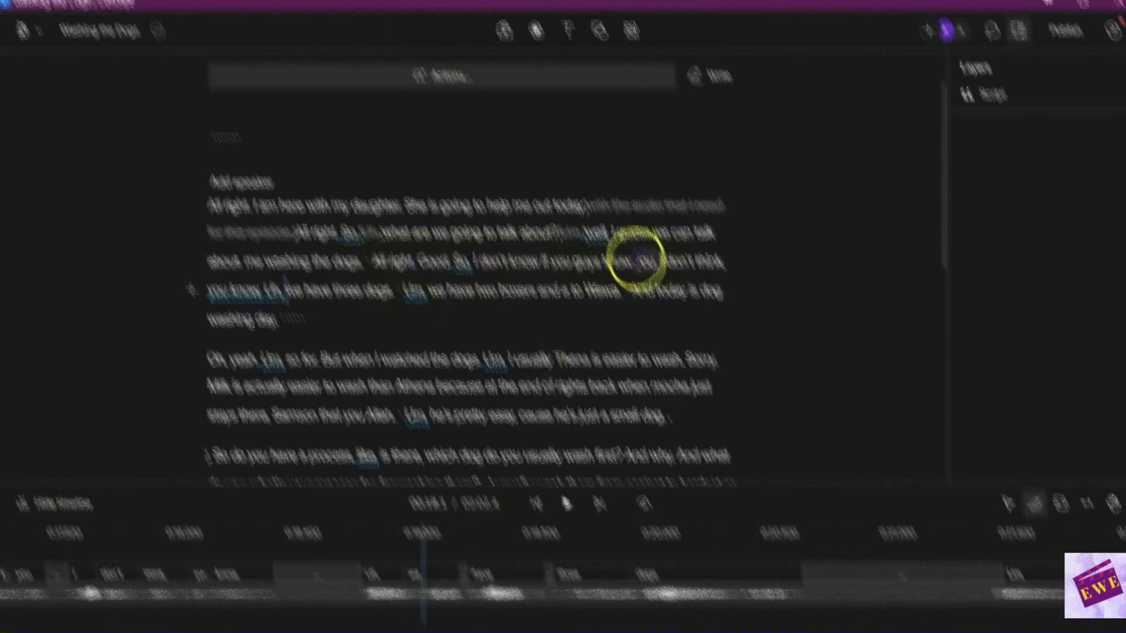
pyautogui.doubleClick(645, 261)
pyautogui.keyDown('shift'); pyautogui.click(296, 292); pyautogui.keyUp('shift')
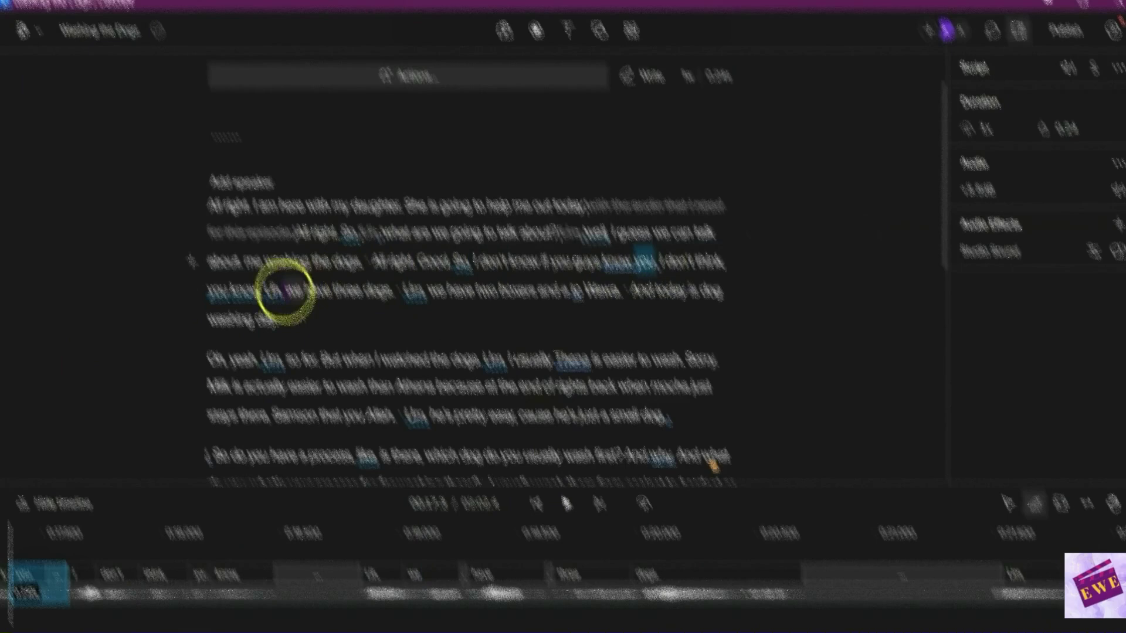
pyautogui.click(510, 221)
pyautogui.click(568, 504)
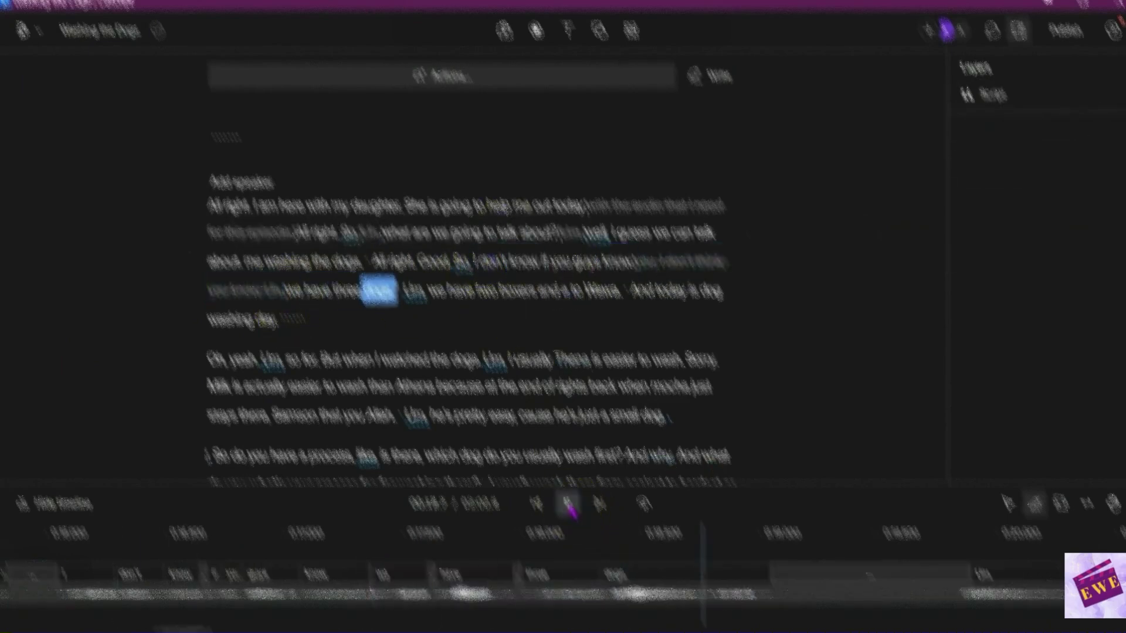
pyautogui.doubleClick(412, 293)
pyautogui.press('Delete')
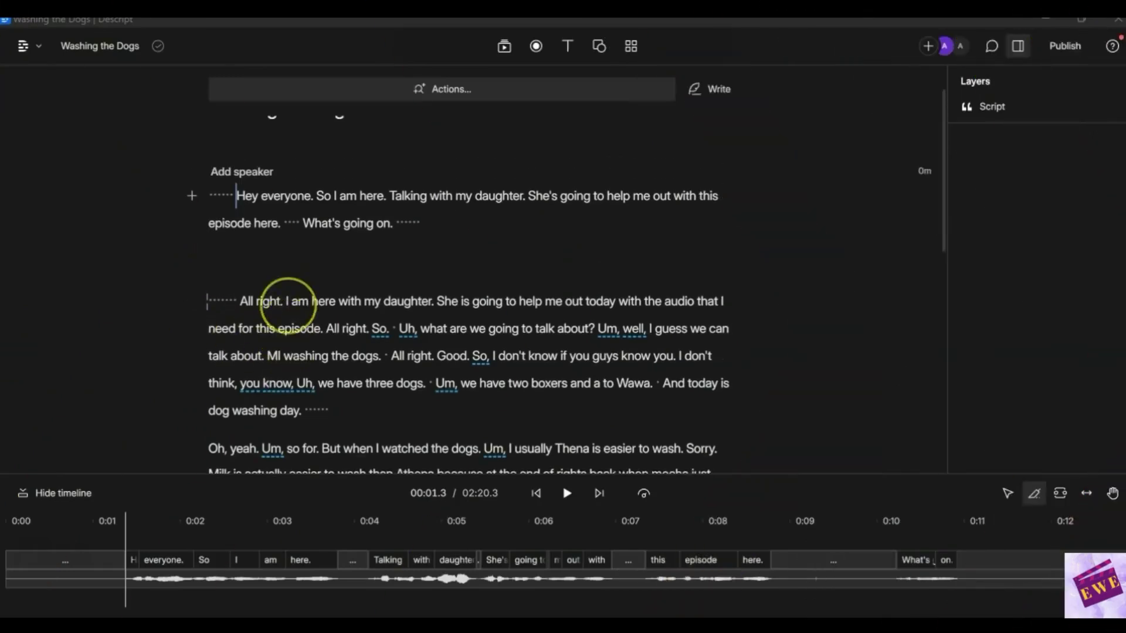
# - Play back the script from 'All right' and pause to review it
pyautogui.click(238, 288)
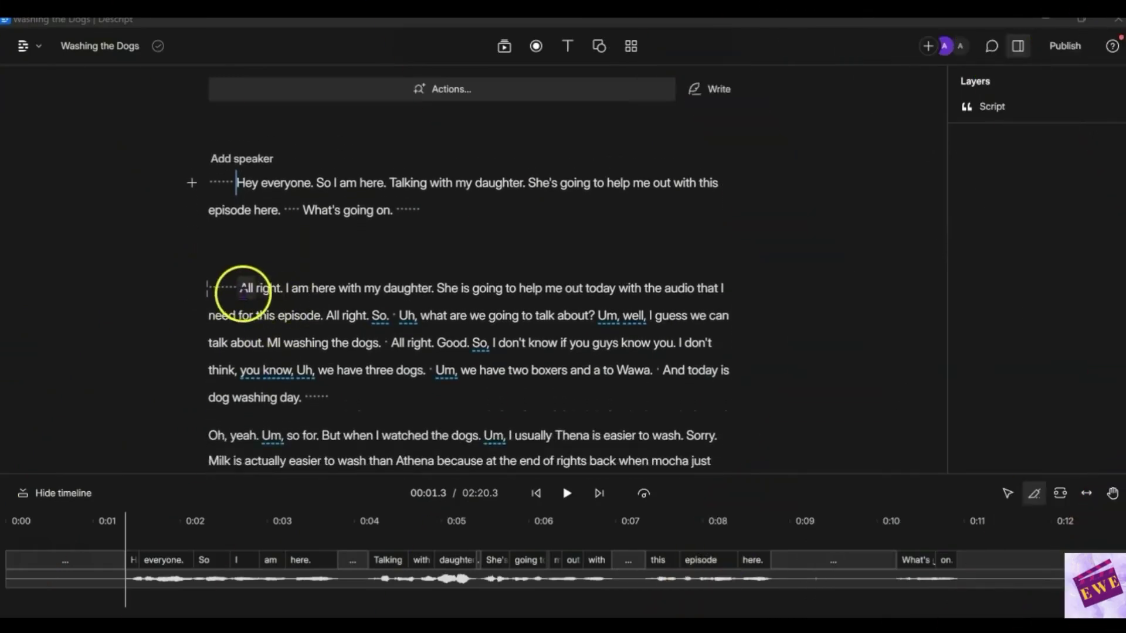
pyautogui.click(567, 493)
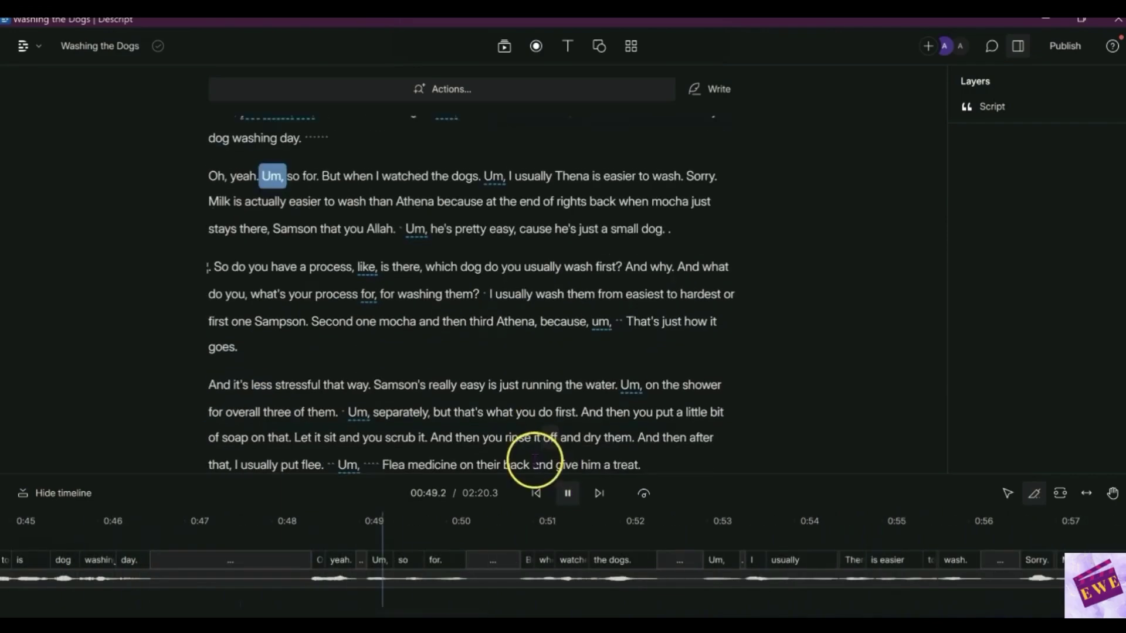
pyautogui.click(567, 493)
# - Remove the 'Hey everyone… What's going on.' intro paragraph, cutting the runtime to 02:07.6
pyautogui.scroll(5, 462, 347)
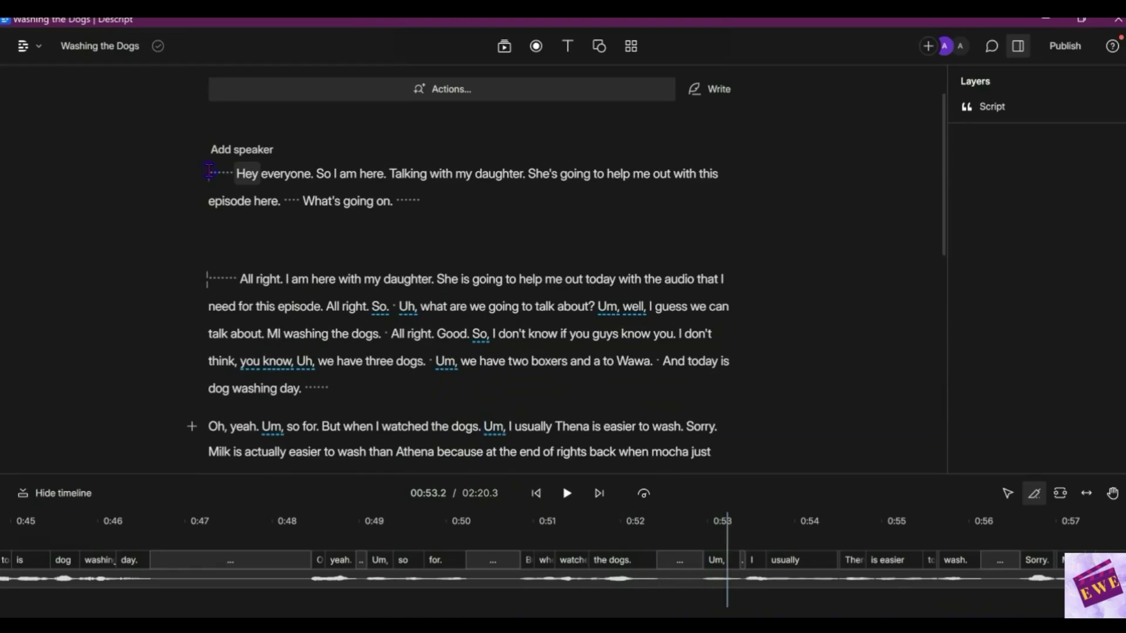
pyautogui.moveTo(210, 170); pyautogui.dragTo(454, 213)
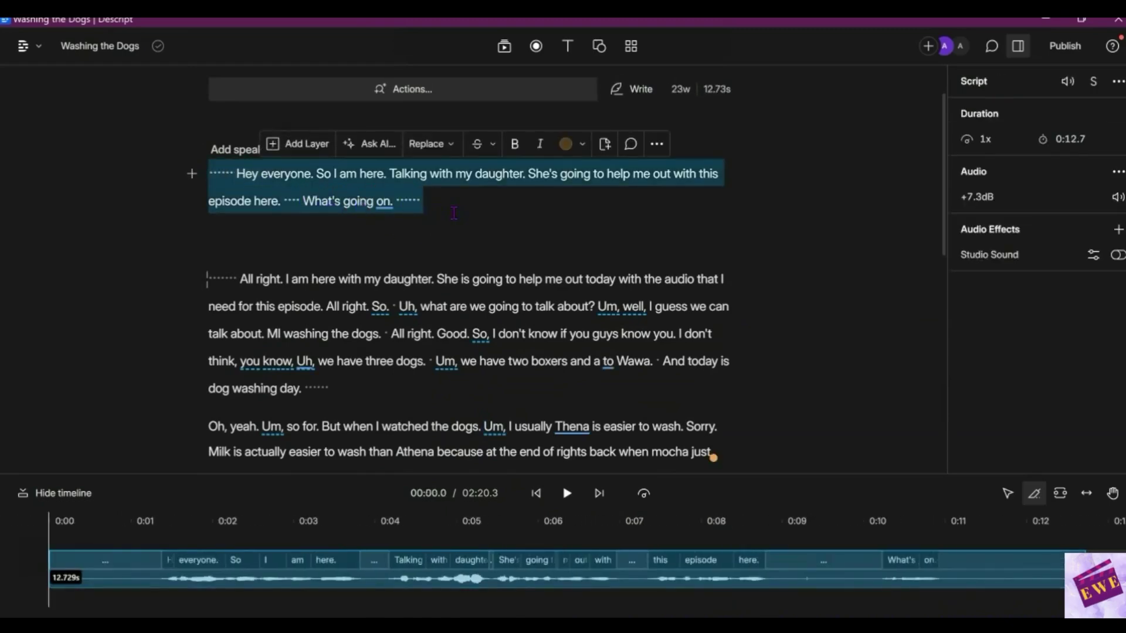
pyautogui.press('BackSpace')
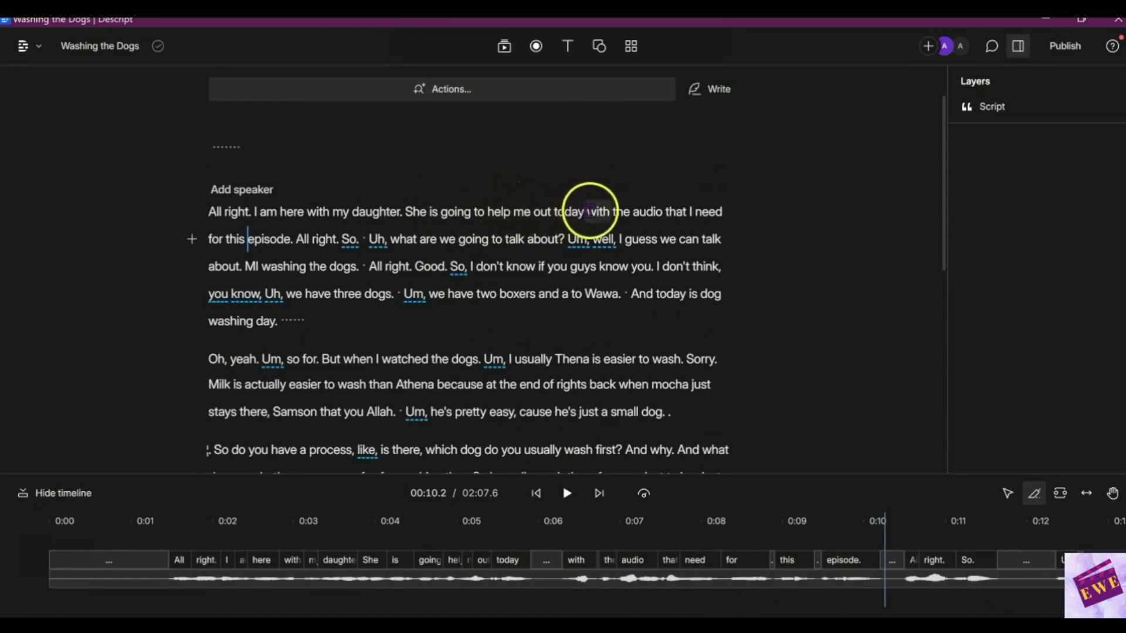
# - Strike through 'with the audio that I need for this episode.', bringing the runtime to 02:03.4
pyautogui.moveTo(587, 211); pyautogui.dragTo(596, 224)
pyautogui.moveTo(437, 248); pyautogui.dragTo(290, 247)
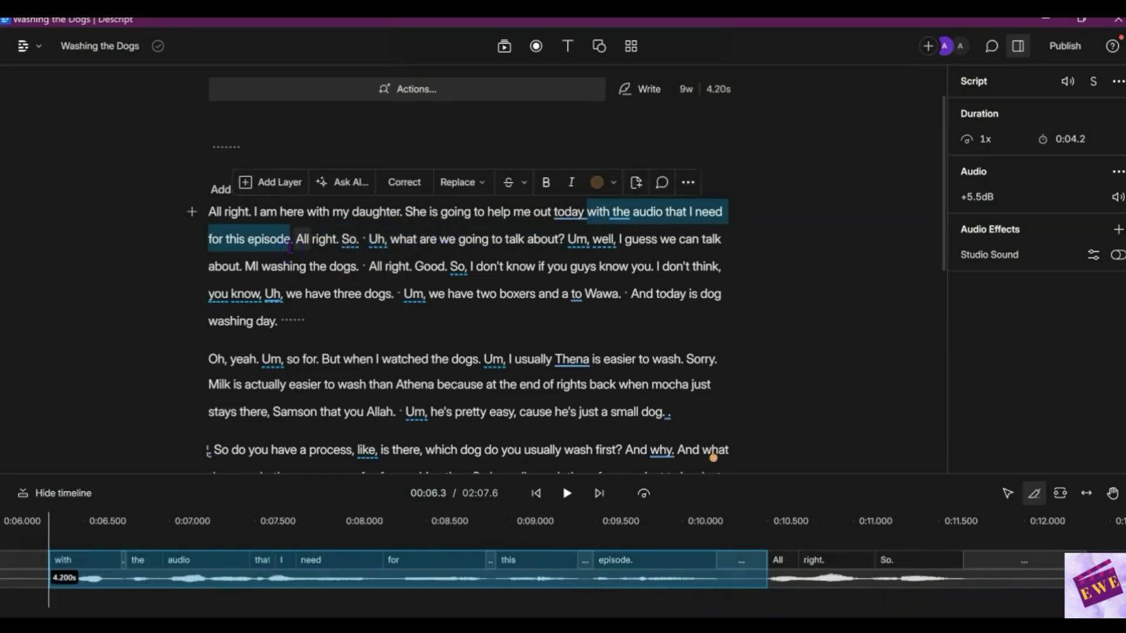
pyautogui.click(508, 184)
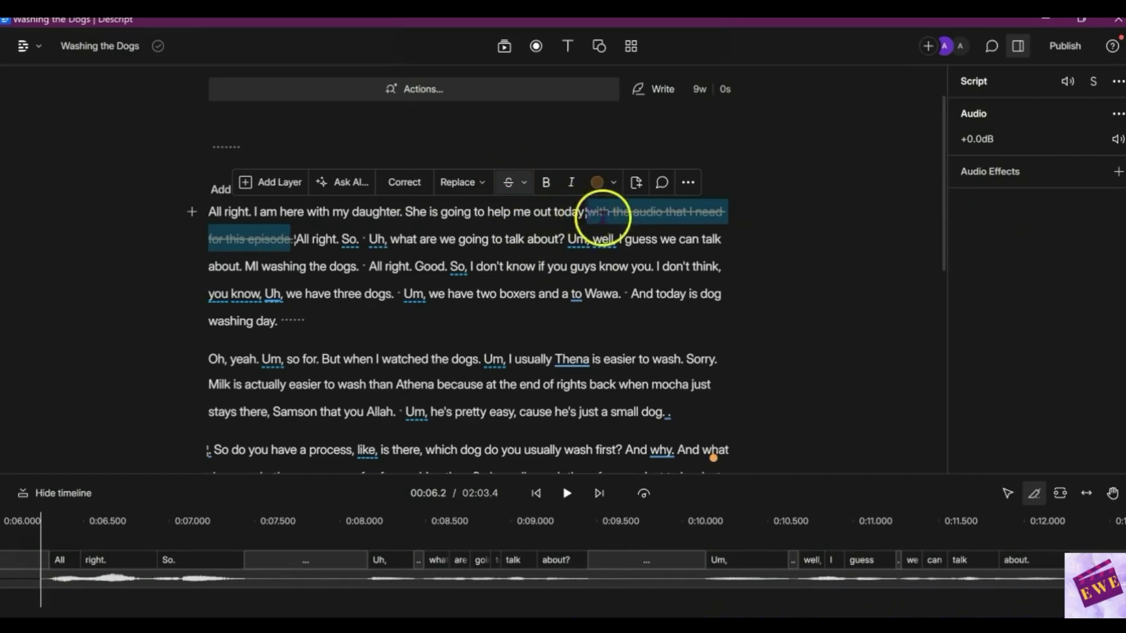
pyautogui.click(603, 238)
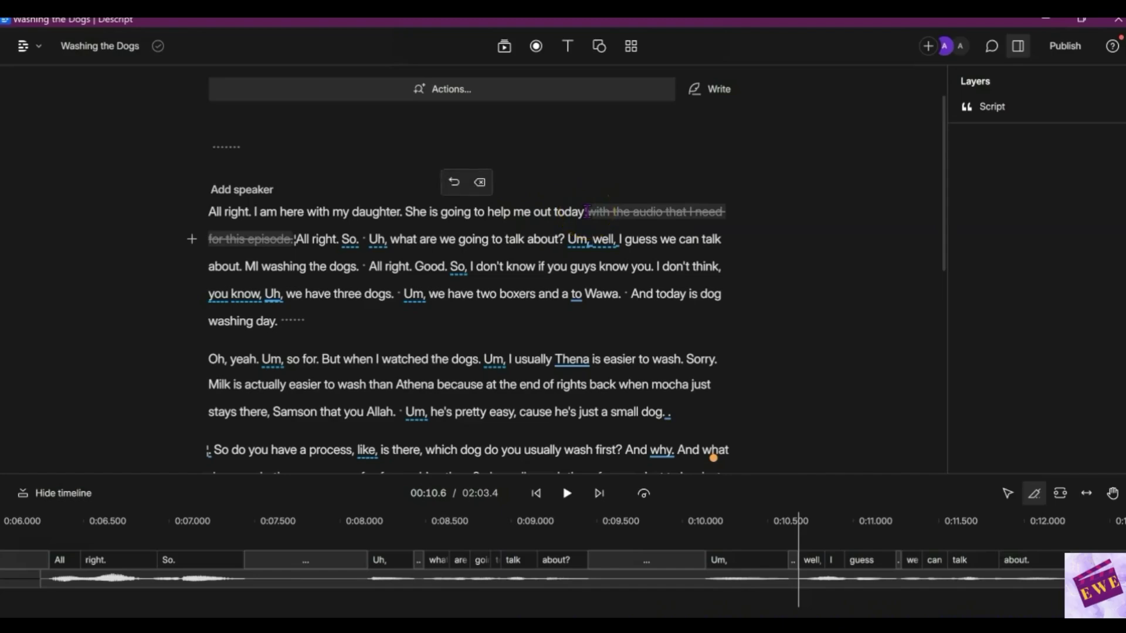
# - Mark the fillers 'Uh,' and 'Um,' as ignored, trimming the runtime to 02:02.4
pyautogui.doubleClick(376, 239)
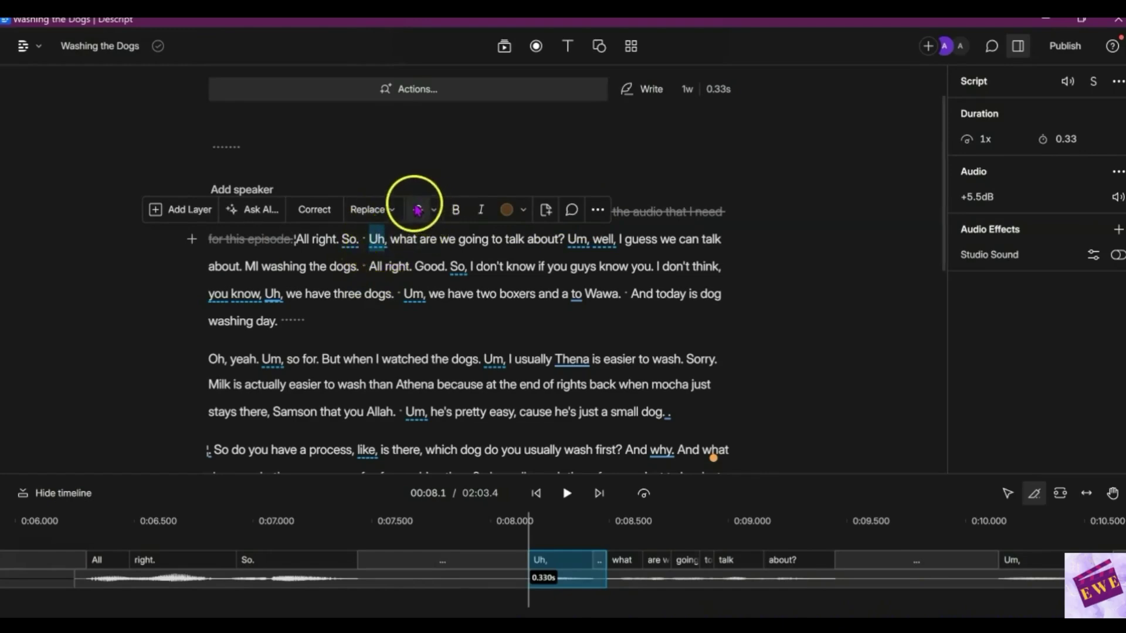
pyautogui.click(417, 211)
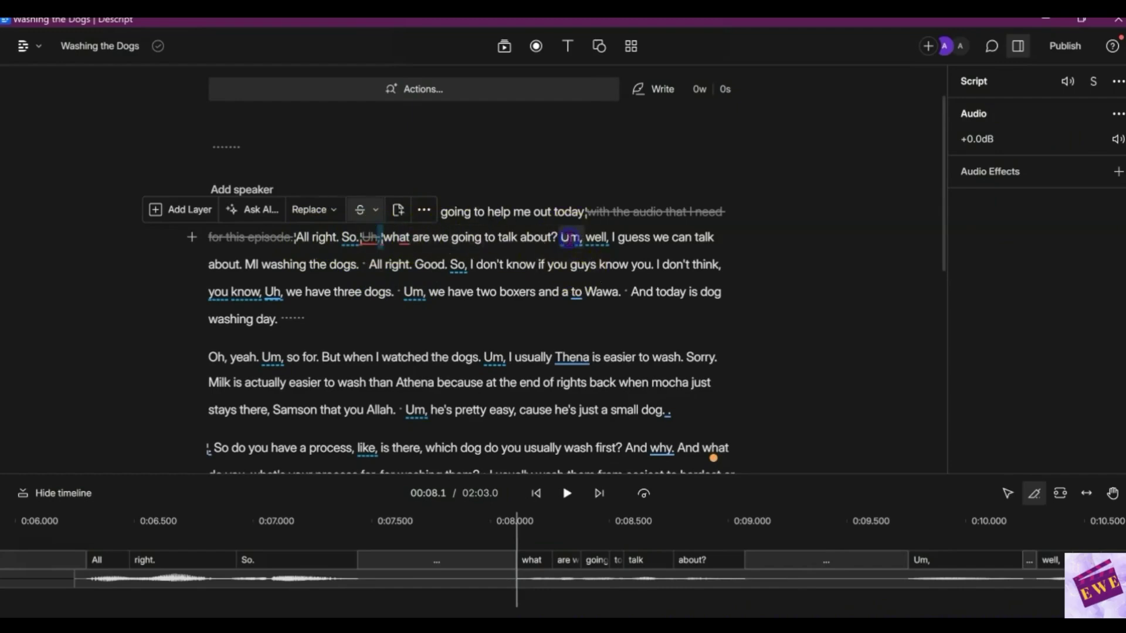
pyautogui.click(569, 237)
pyautogui.hotkey('ctrl', 'shift', 'i')
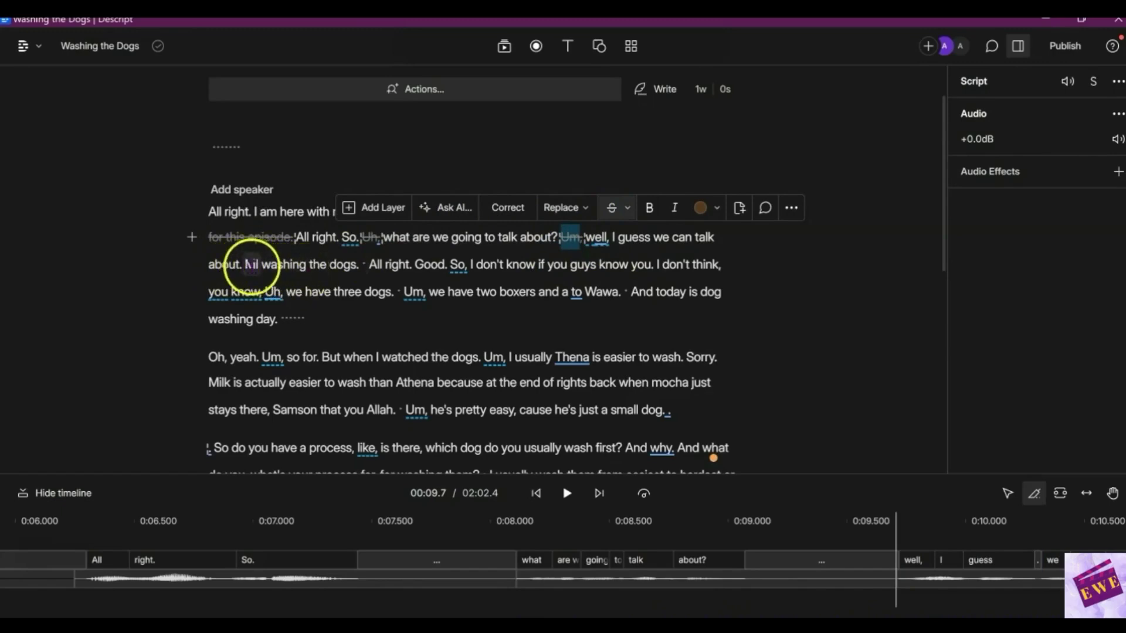
# - Correct the misheard 'MI' to 'me' so the line reads 'me washing the dogs'
pyautogui.doubleClick(249, 267)
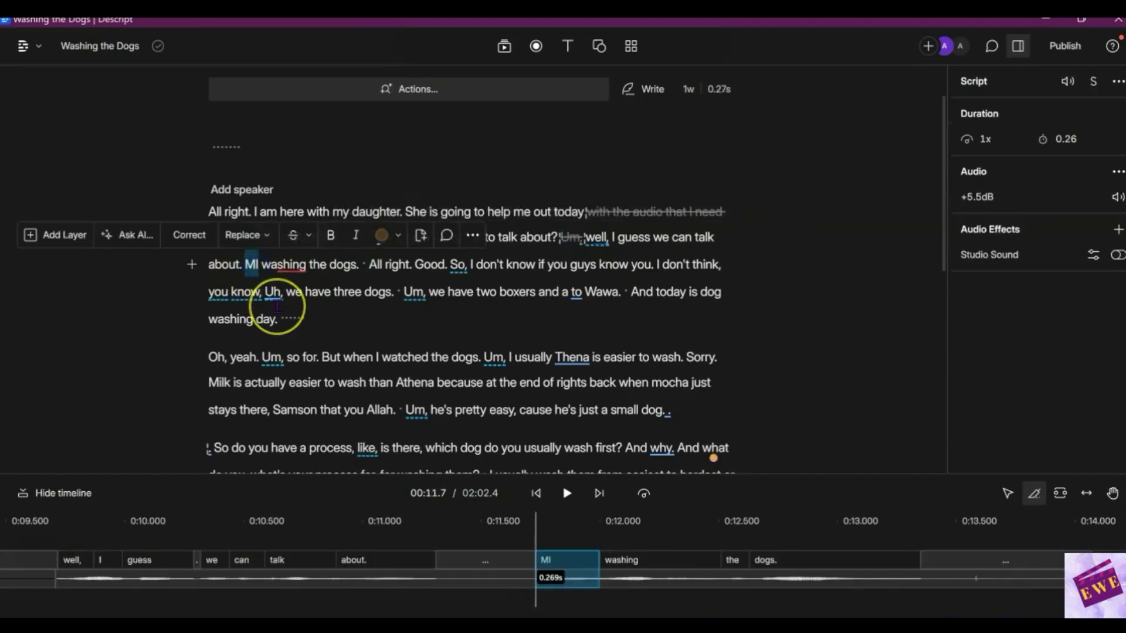
pyautogui.click(194, 241)
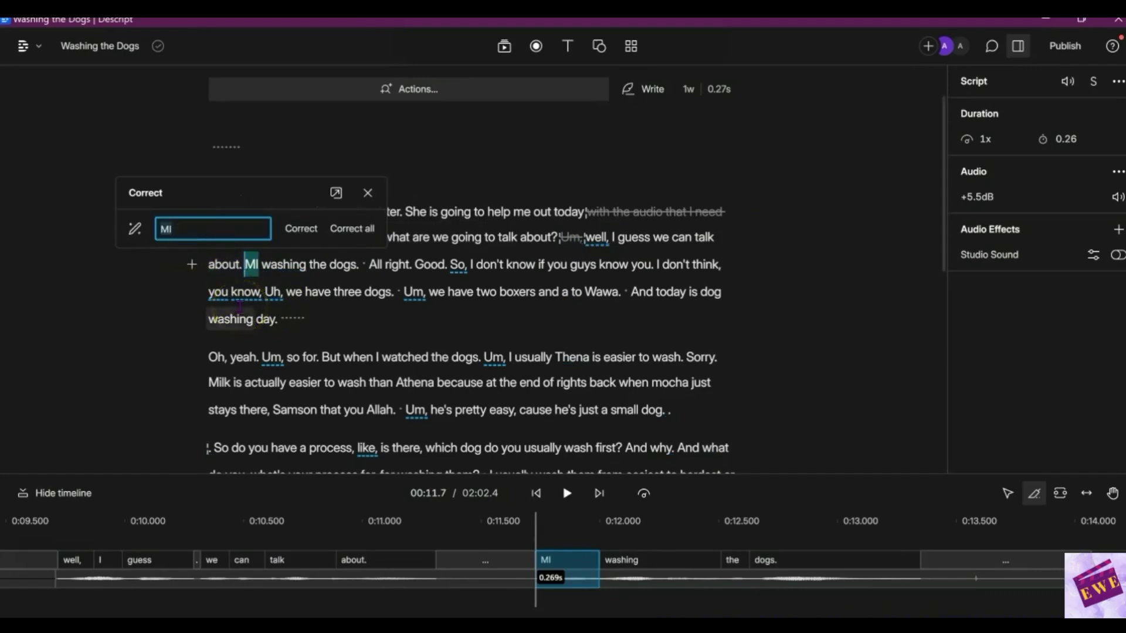
pyautogui.write('me')
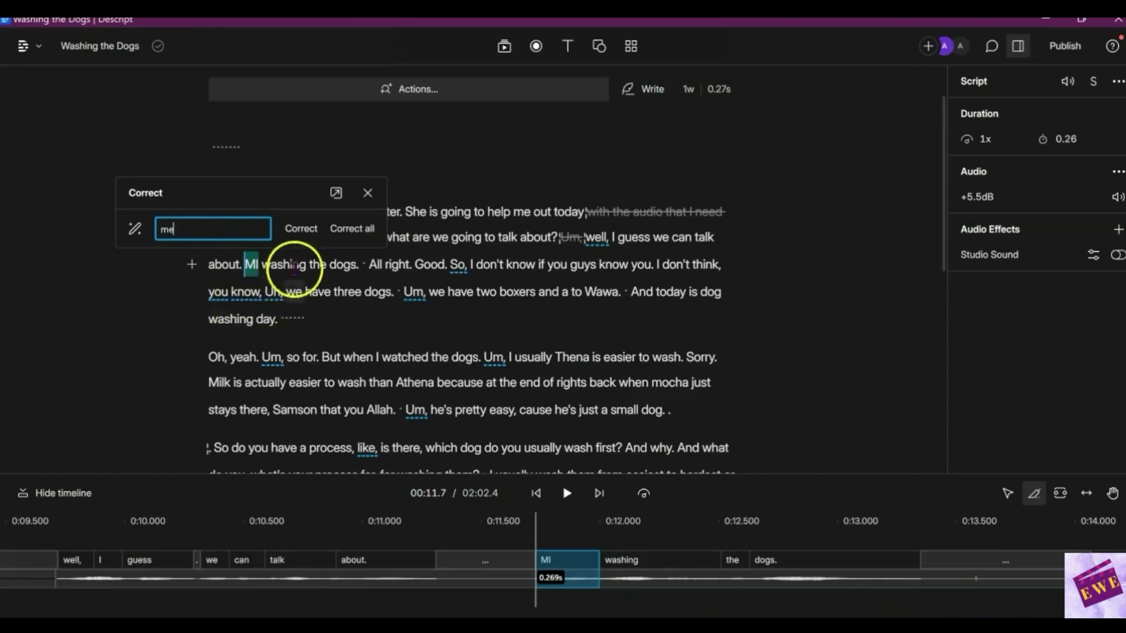
pyautogui.click(298, 230)
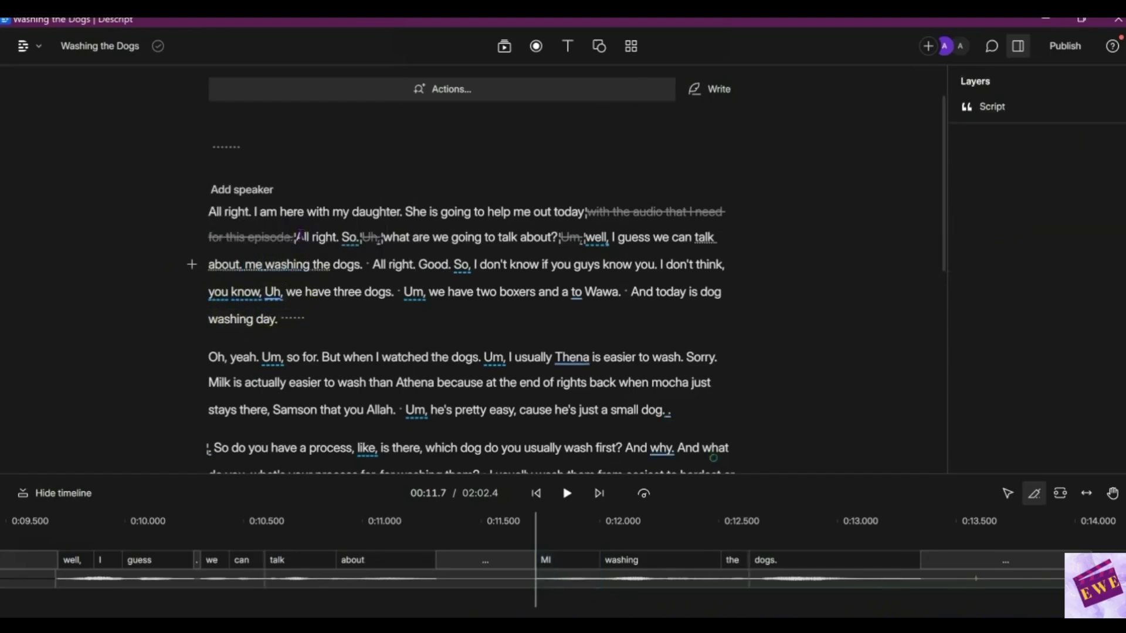
pyautogui.click(300, 276)
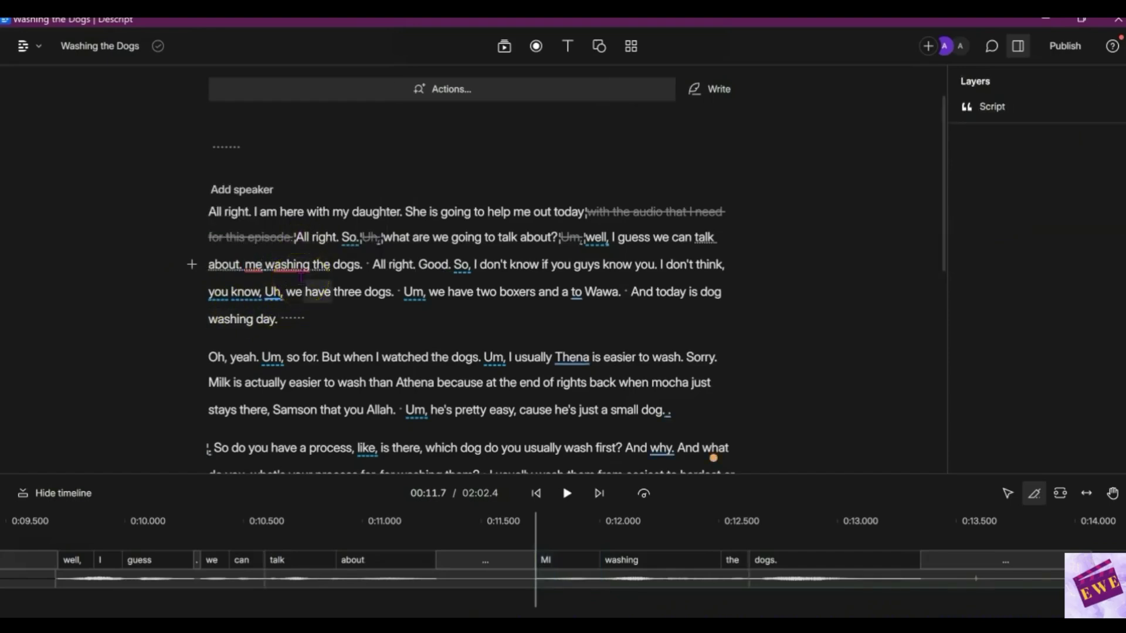
# - Check the corrected 'me', then play the opening from the start and pause near 00:19
pyautogui.doubleClick(252, 265)
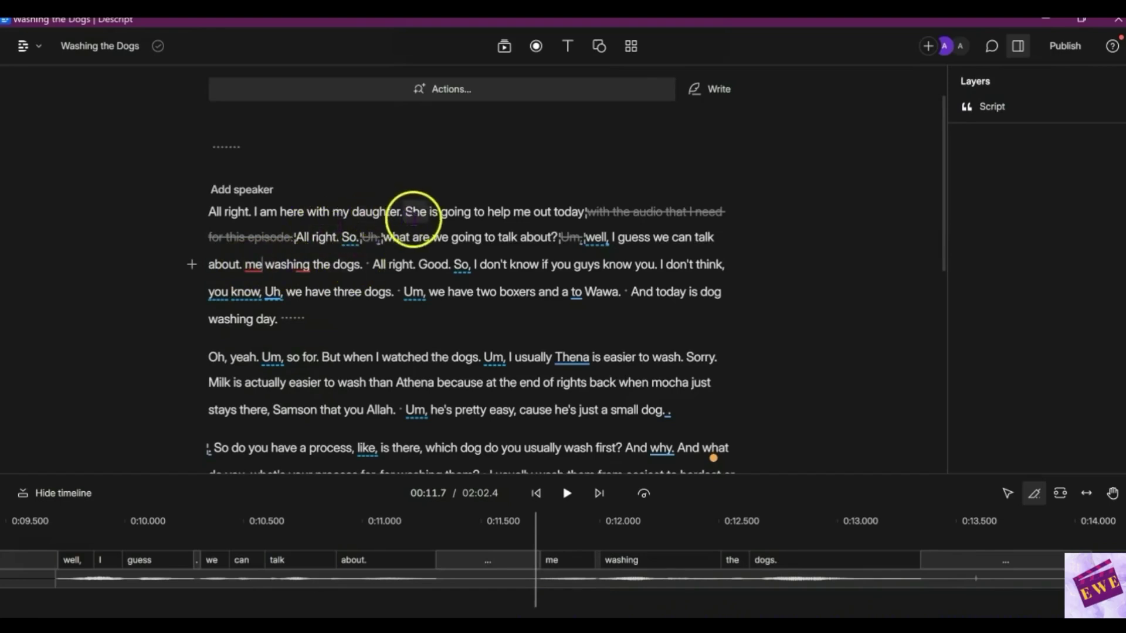
pyautogui.click(216, 211)
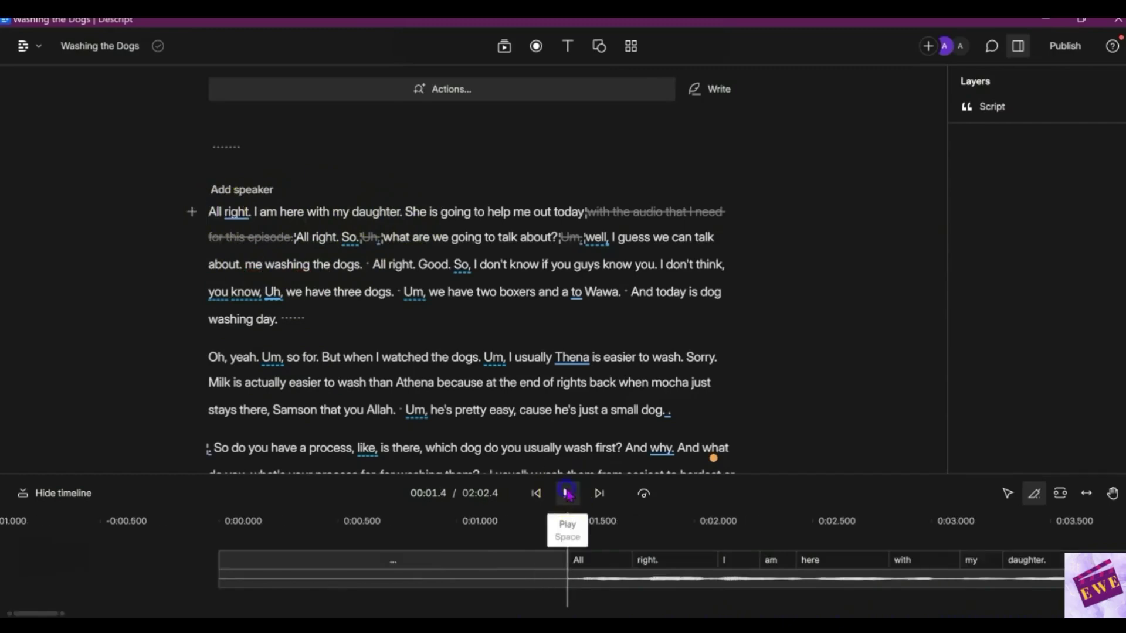
pyautogui.click(567, 494)
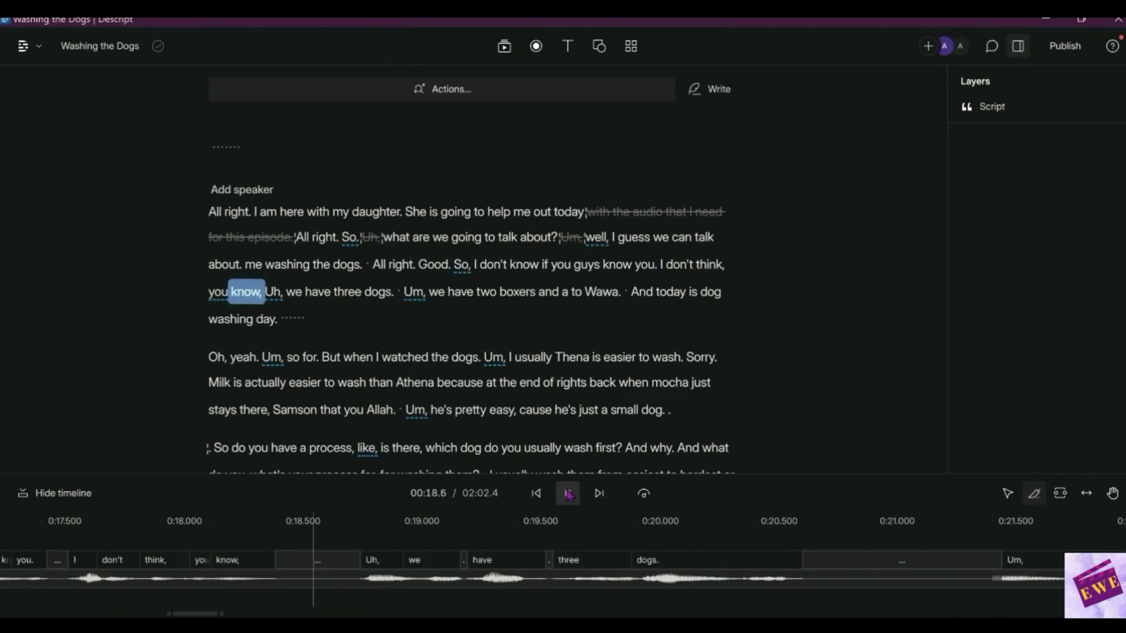
pyautogui.click(568, 494)
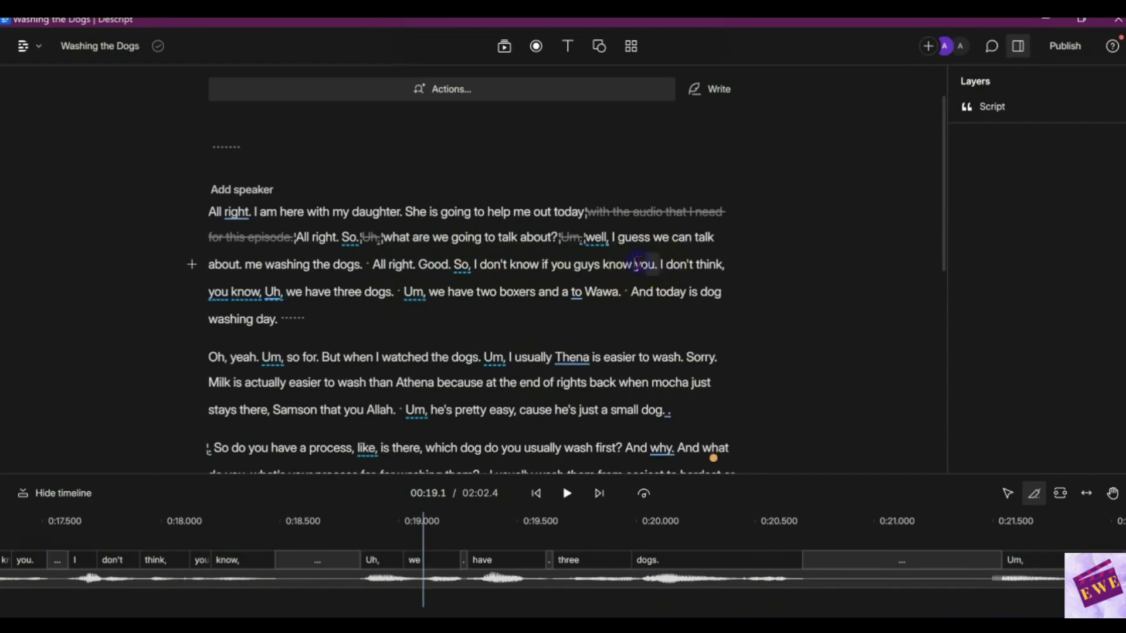
# - Strike through the fillers 'you. I don't think, you know, Uh,' and 'Um,', cutting the runtime to 02:00.2
pyautogui.doubleClick(637, 261)
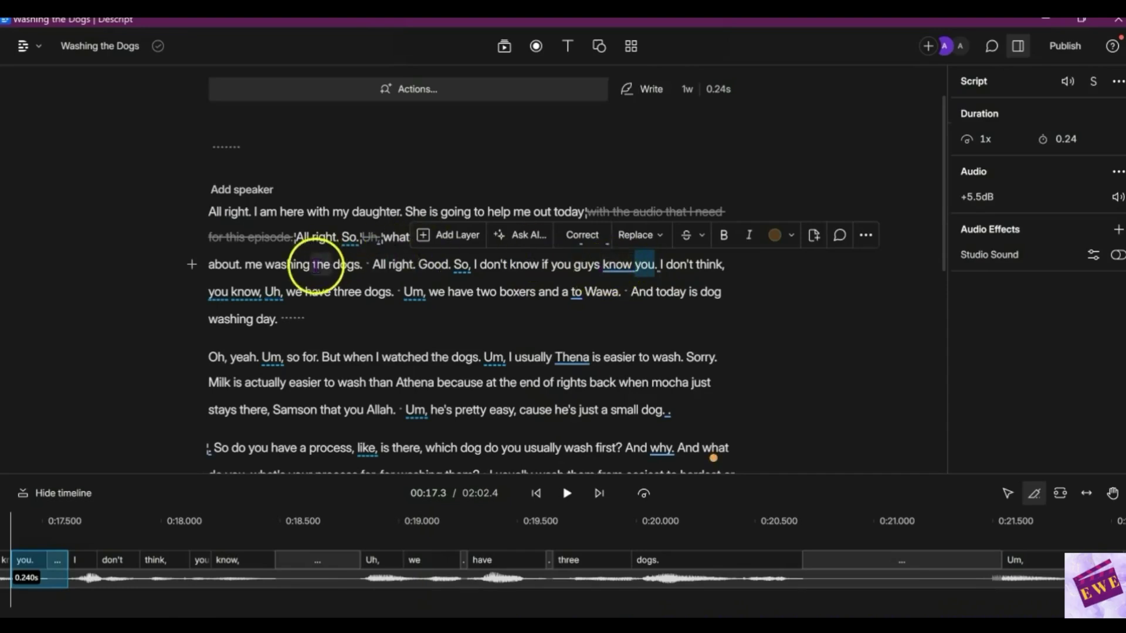
pyautogui.keyDown('shift'); pyautogui.click(285, 292); pyautogui.keyUp('shift')
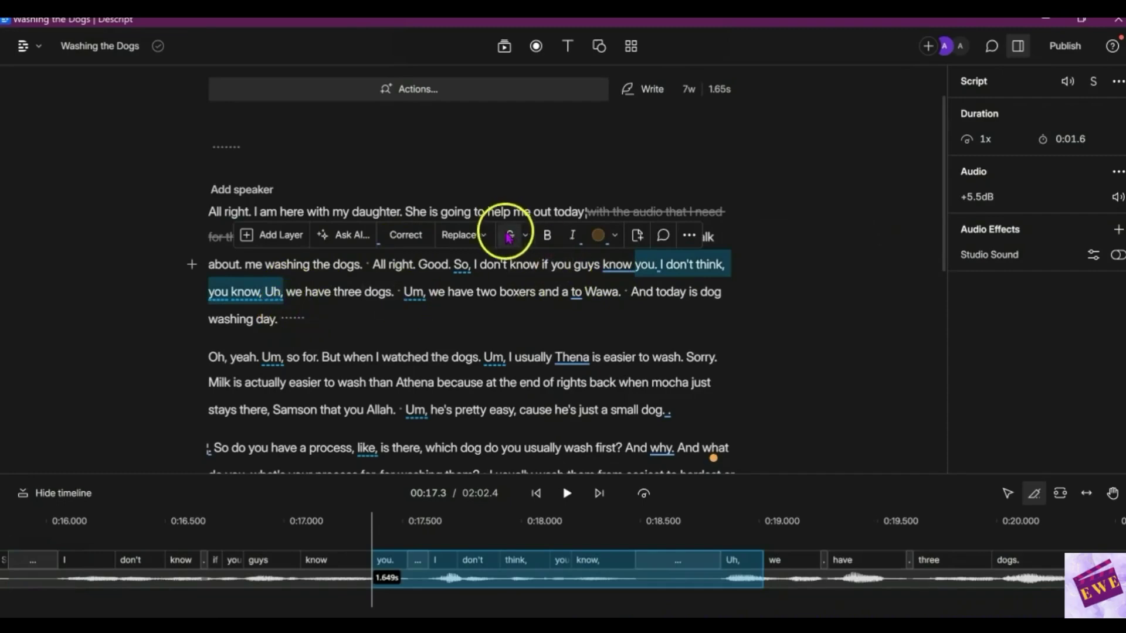
pyautogui.click(510, 235)
pyautogui.doubleClick(415, 292)
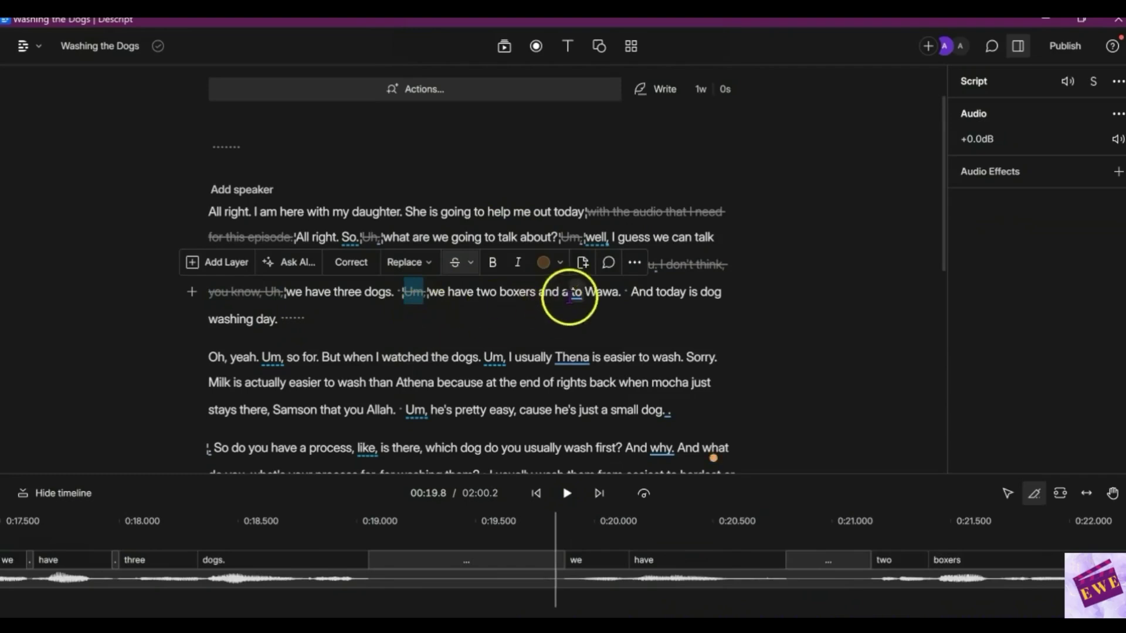
pyautogui.hotkey('ctrl', 'shift', 'i')
pyautogui.click(564, 291)
pyautogui.moveTo(564, 292); pyautogui.dragTo(618, 292)
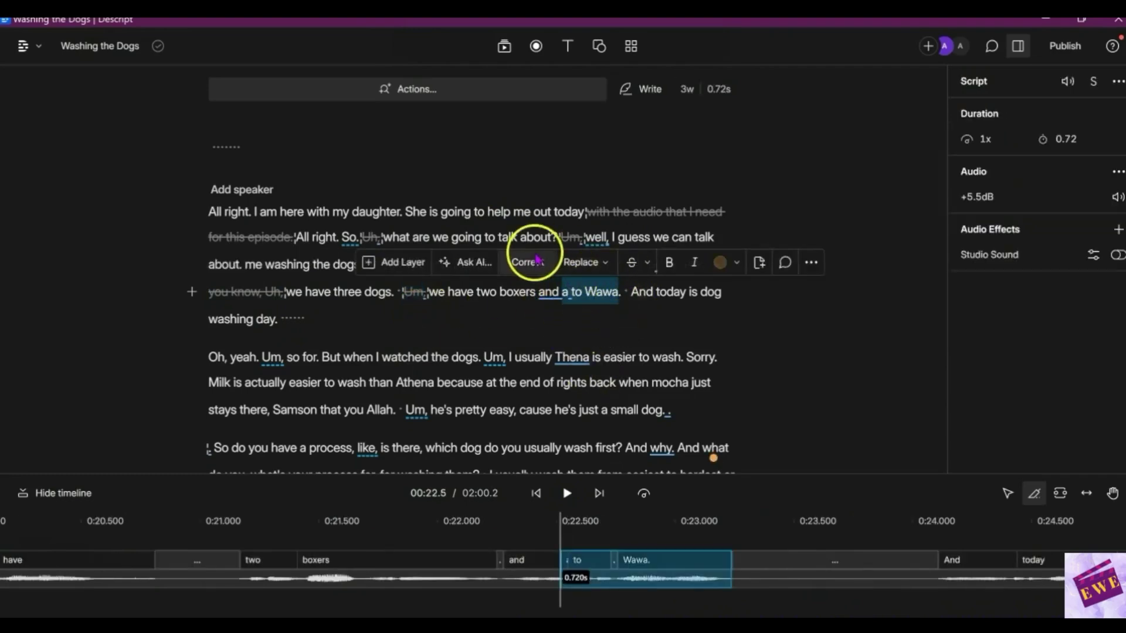
# - Correct 'a to Wawa' to 'a chihuahua' so it reads 'two boxers and a chihuahua'
pyautogui.click(534, 258)
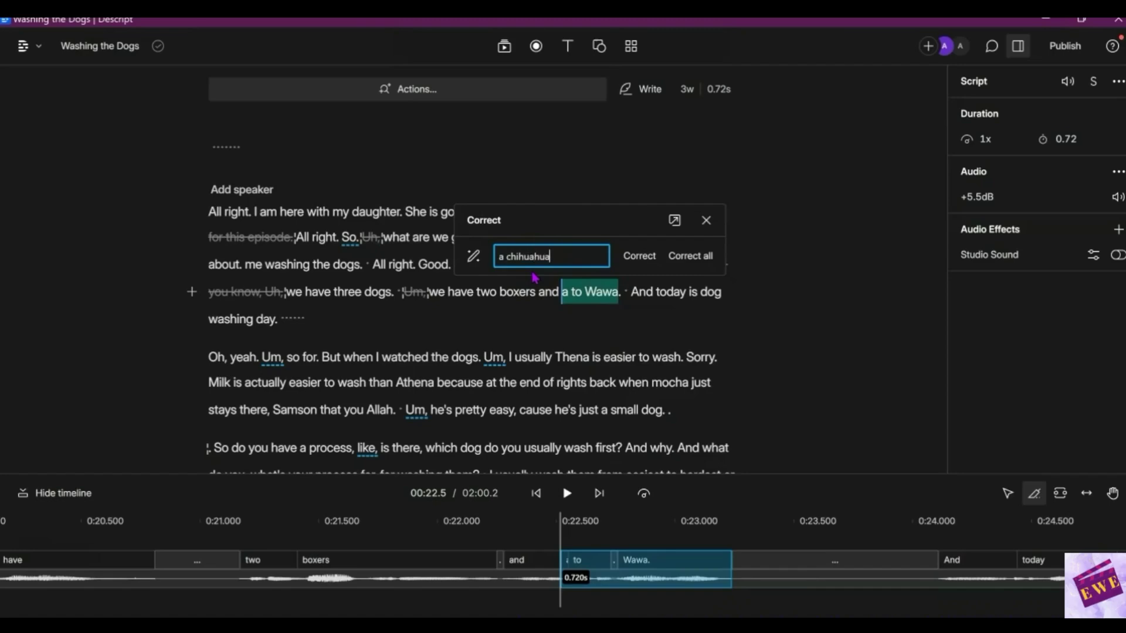
pyautogui.press('Return')
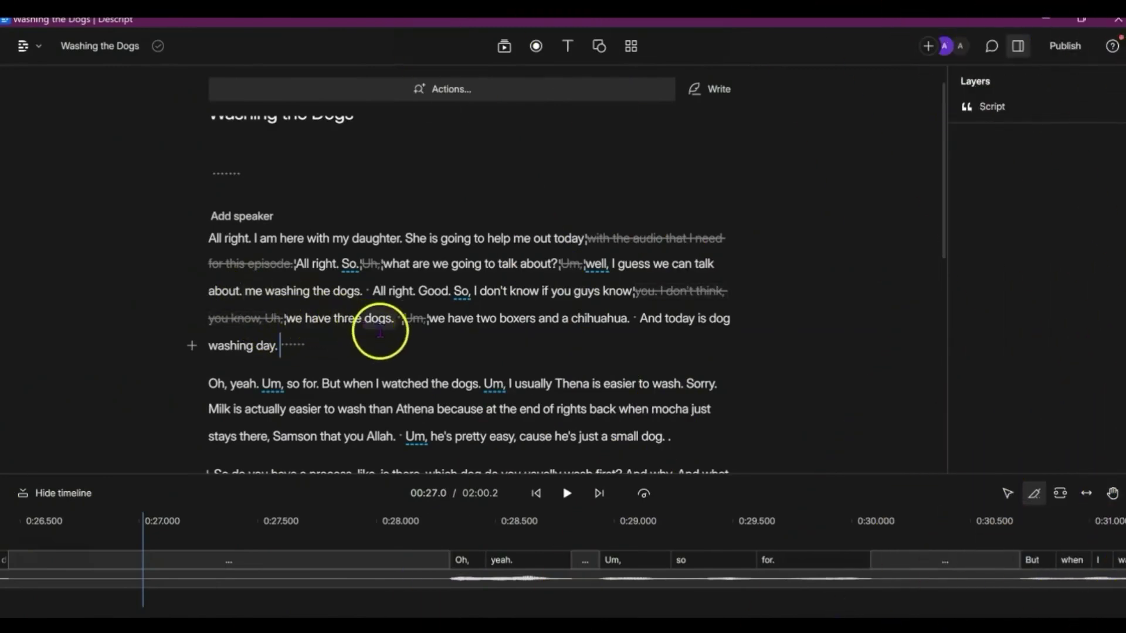
# - Highlight 'we have three dogs. Um, we have two boxers and a chihuahua.' in red
pyautogui.moveTo(286, 318); pyautogui.dragTo(580, 322)
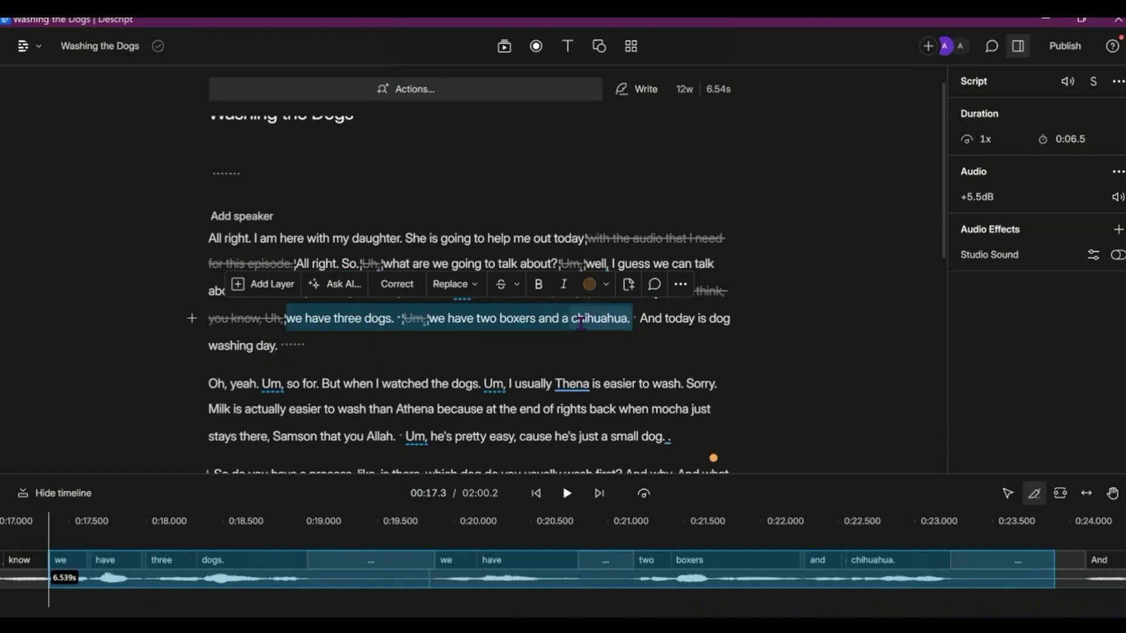
pyautogui.click(591, 286)
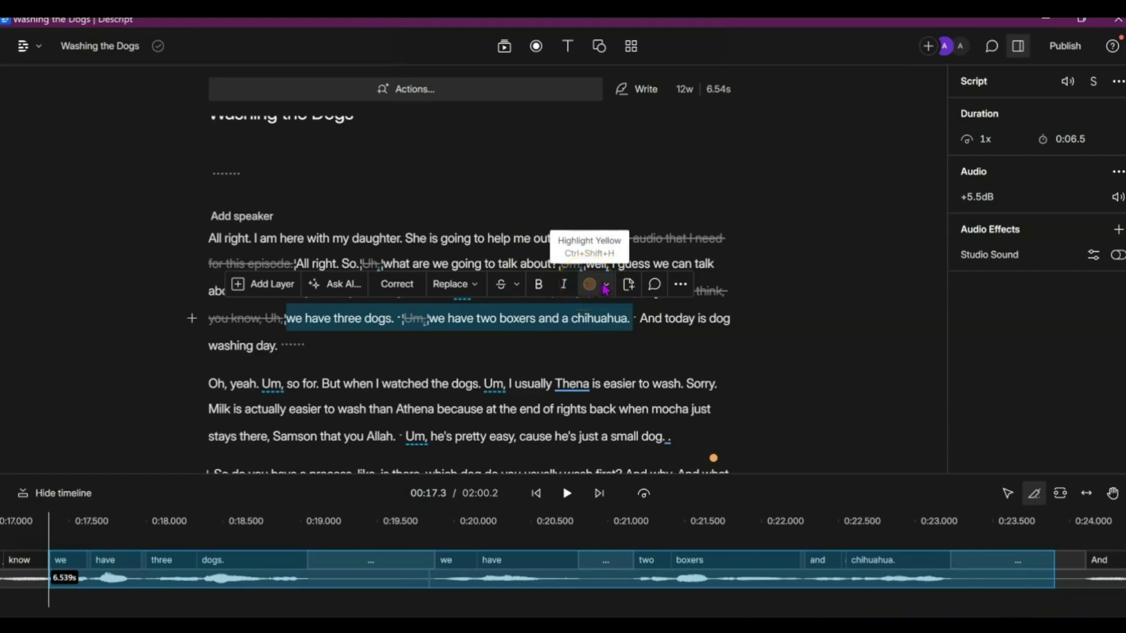
pyautogui.click(605, 287)
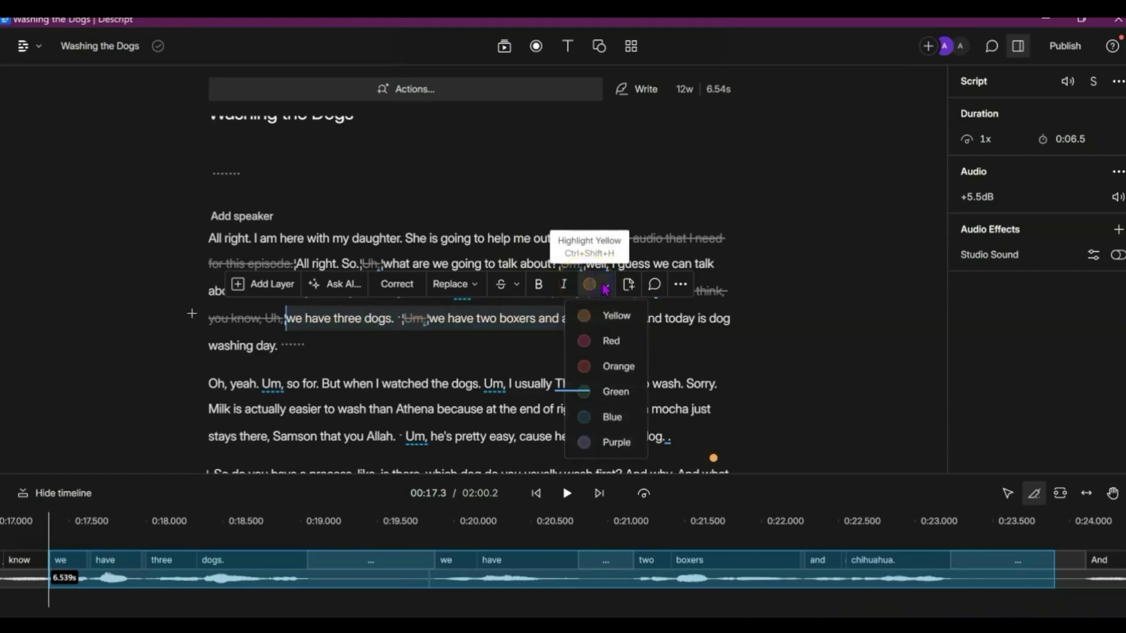
pyautogui.click(586, 342)
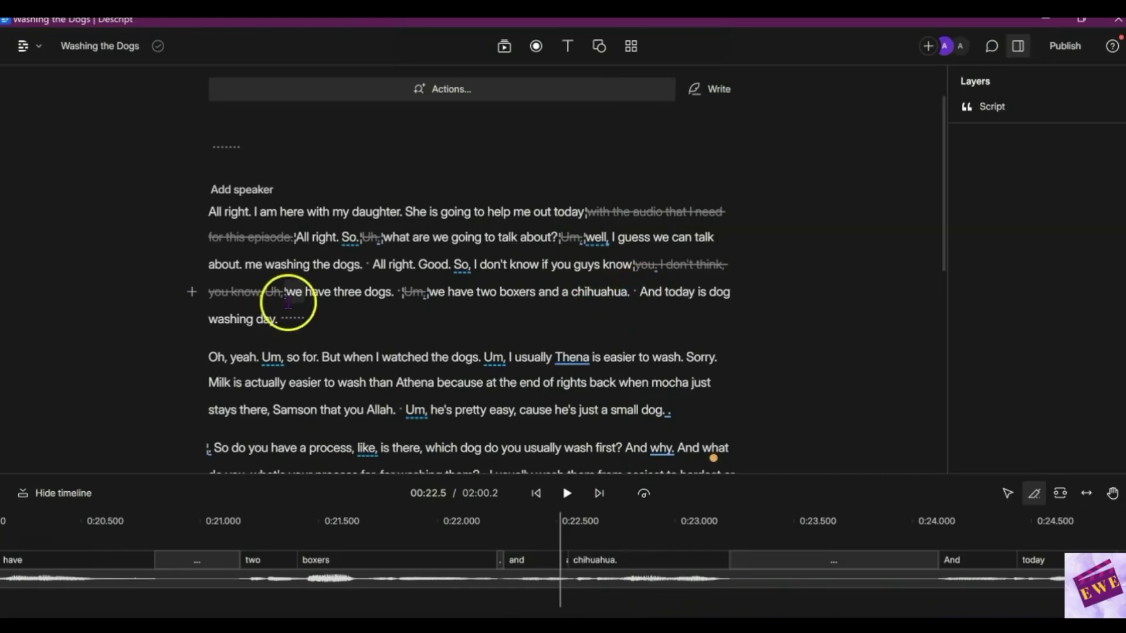
# - Play the edited transcript from the script start through 'washing day.'
pyautogui.click(211, 210)
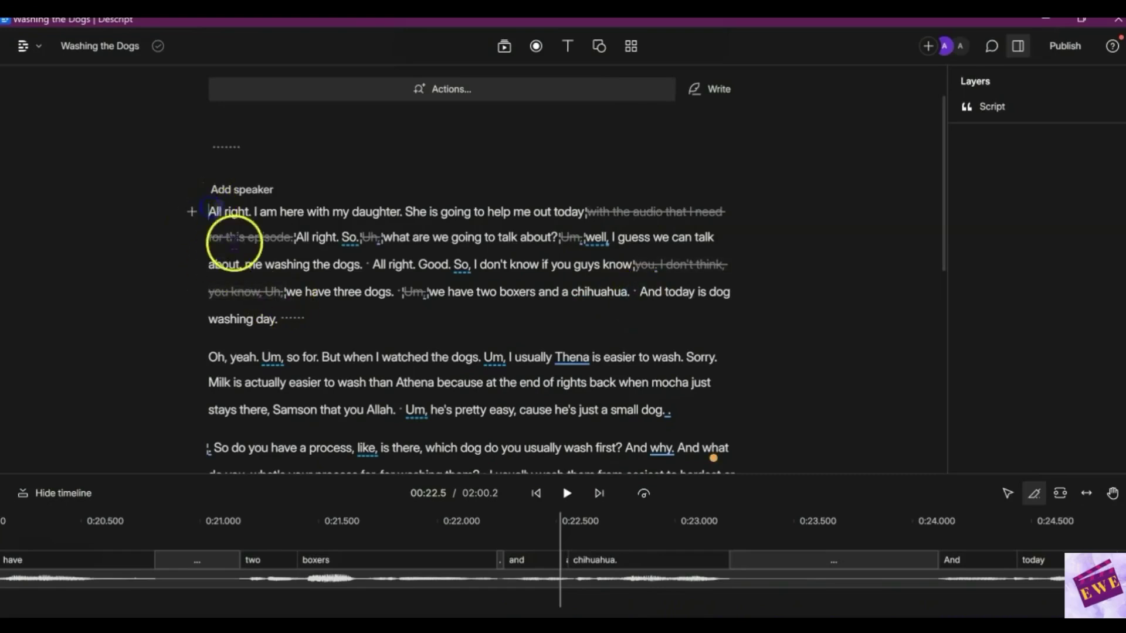
pyautogui.click(567, 493)
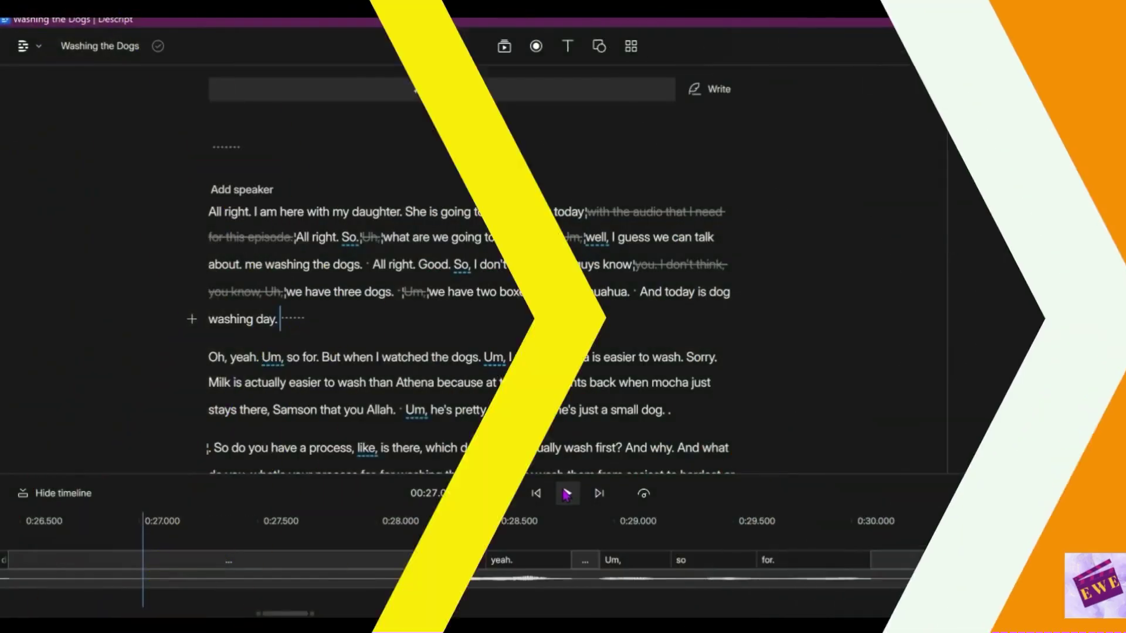
pyautogui.click(567, 494)
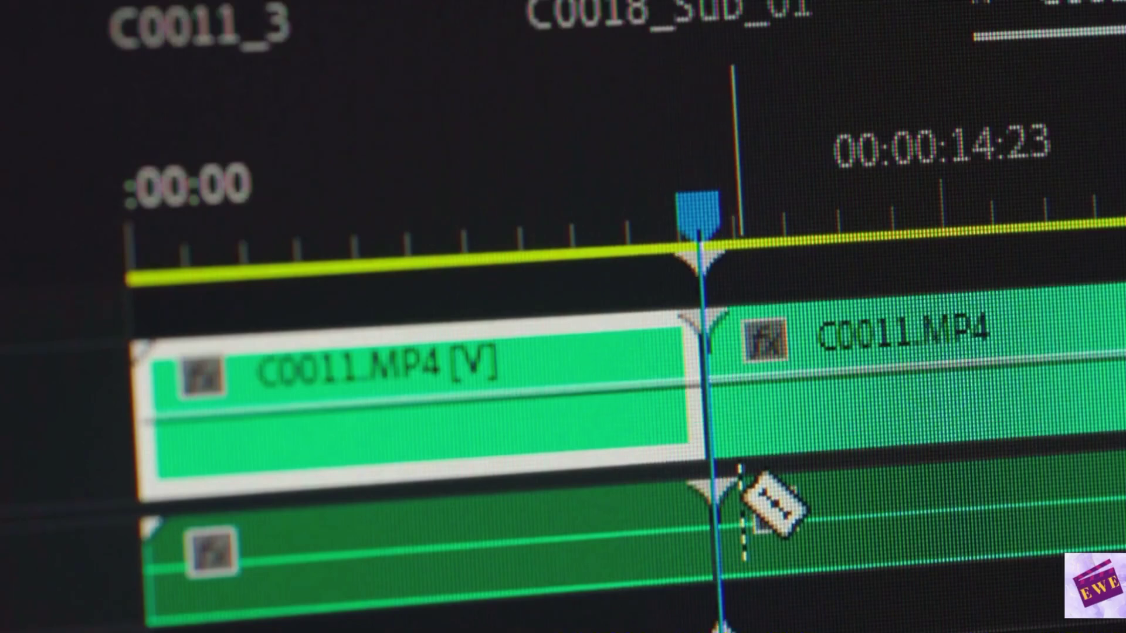
pyautogui.press('v')
pyautogui.click(753, 352)
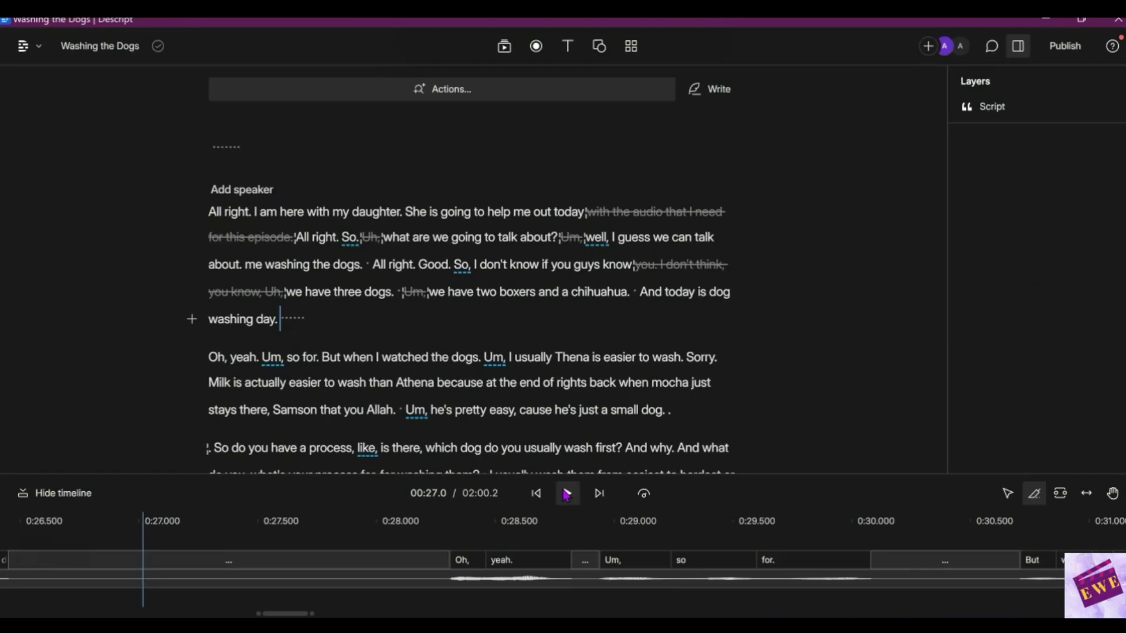
# - Scroll to the top of the script to show the red-highlighted dogs passage
pyautogui.scroll(1, 317, 337)
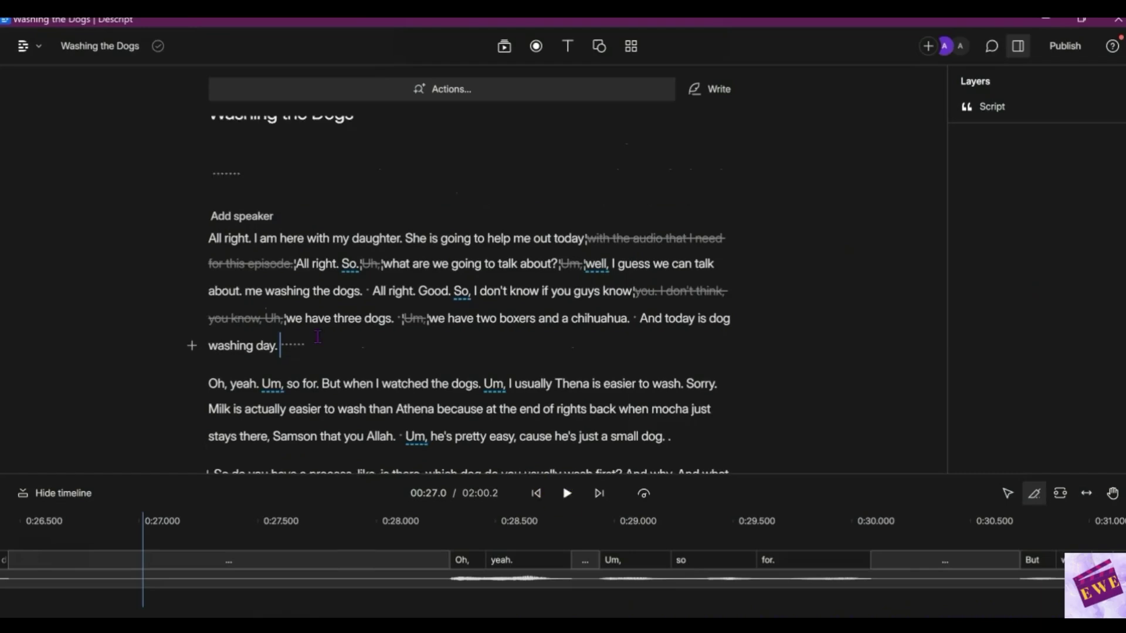